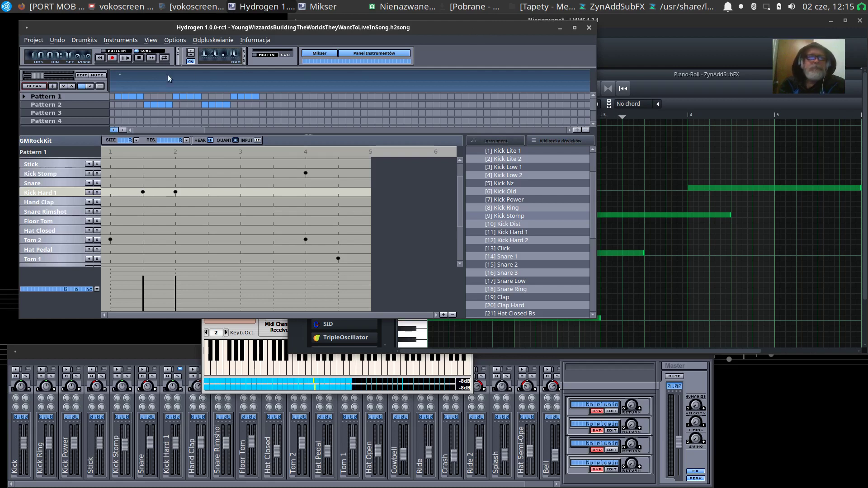
Play the drum song and view the notes of Pattern 2, followed by those of Pattern 1
click(126, 59)
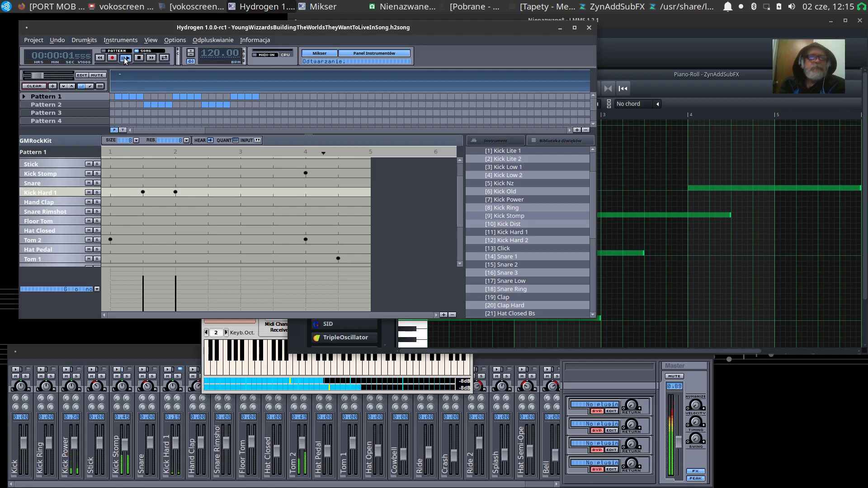
click(125, 59)
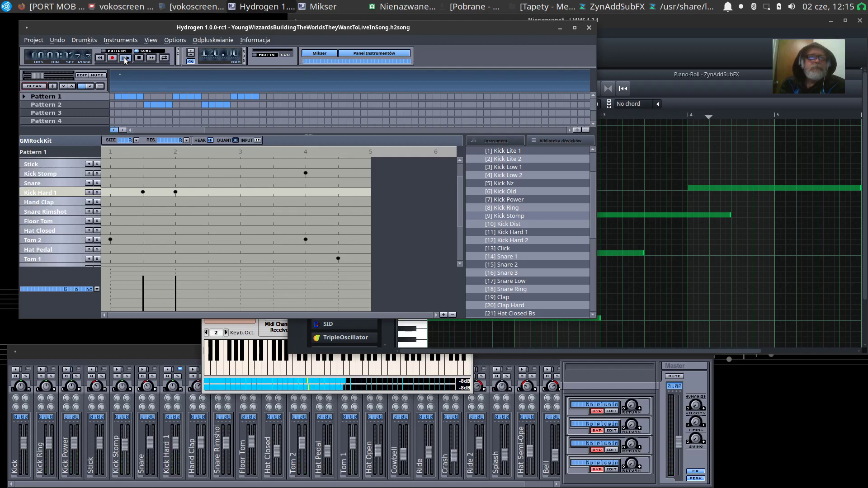
click(126, 58)
click(64, 104)
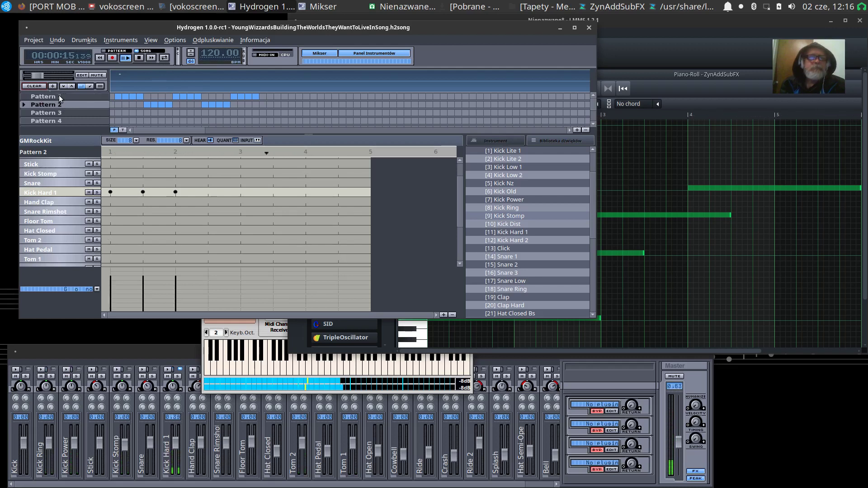
click(58, 97)
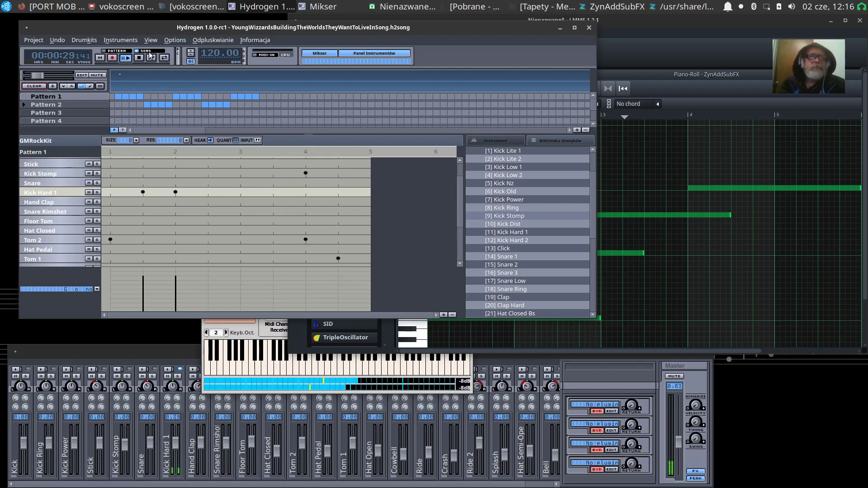
Stop the drum song, turn on song looping and start playback again from the beginning
click(190, 60)
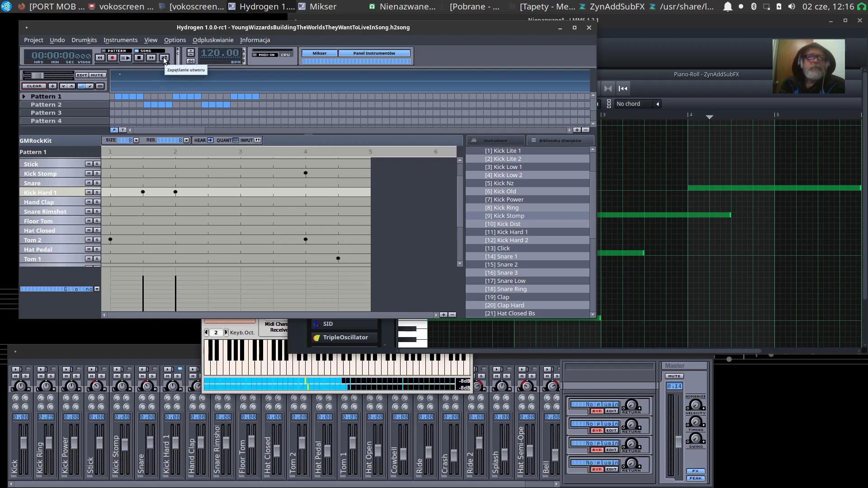
click(137, 58)
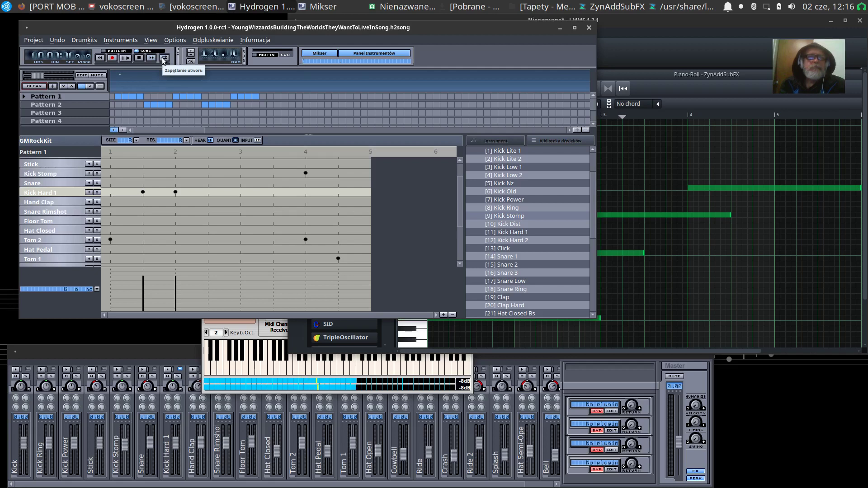
click(164, 58)
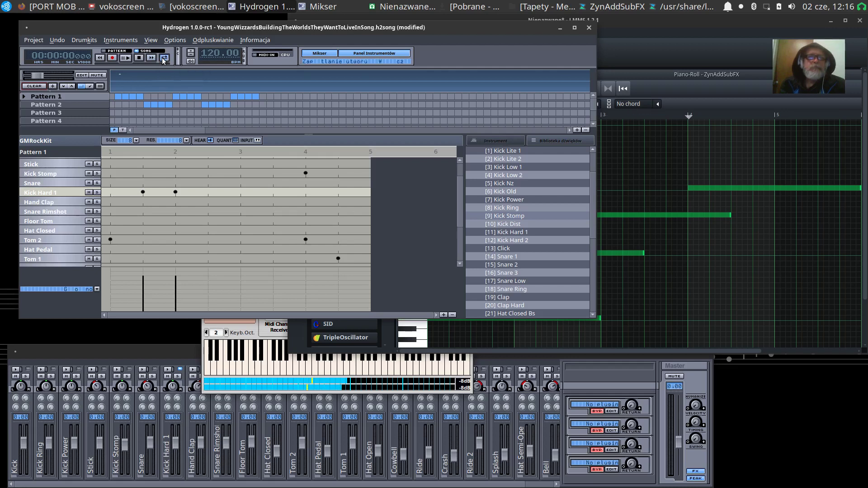
click(126, 58)
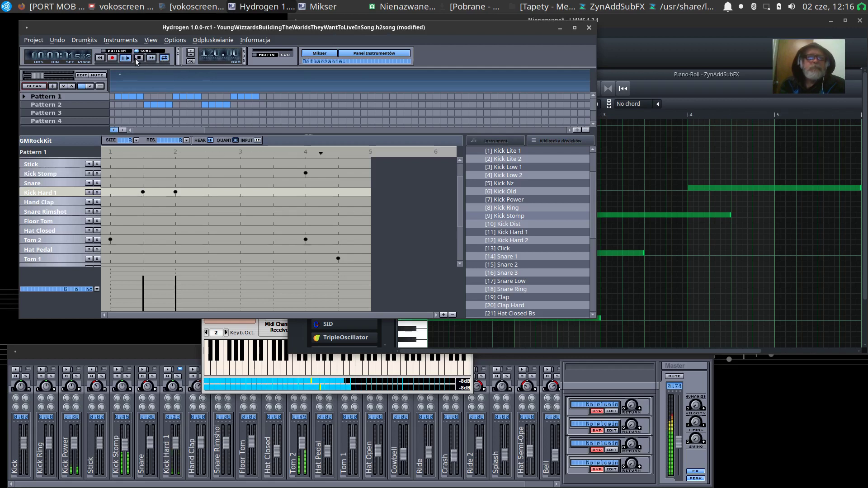
Minimize Hydrogen, move the ZynAddSubFX window clear of LMMS, then view and minimize the preset bank containing Dream of the Saw
click(557, 27)
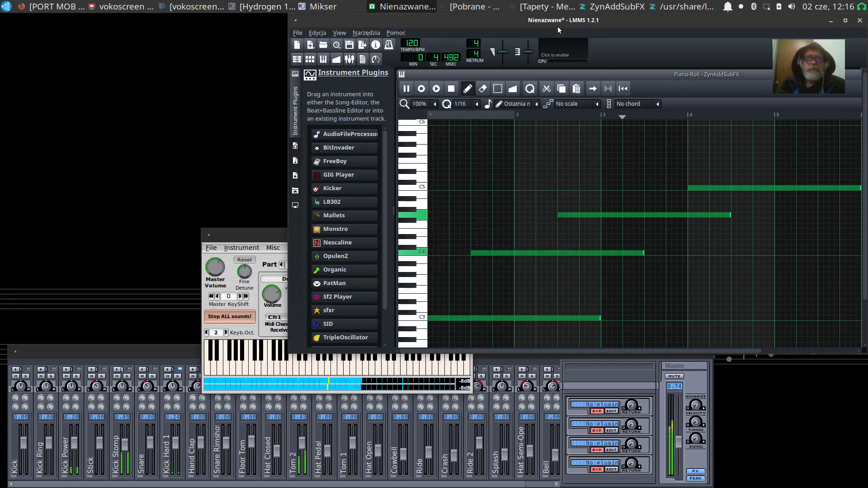
drag(233, 235, 51, 78)
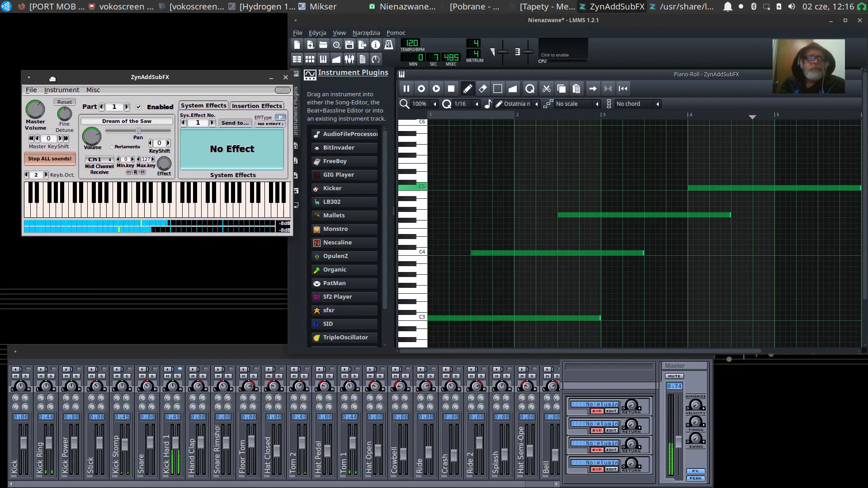
click(120, 122)
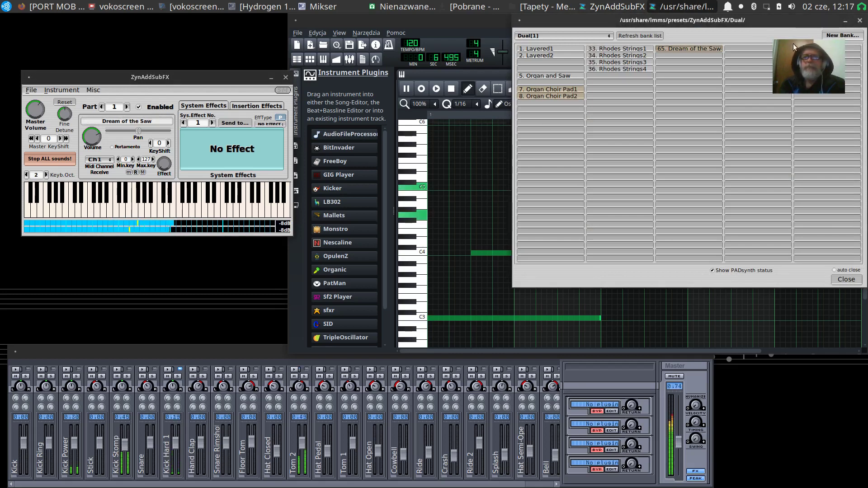
click(845, 20)
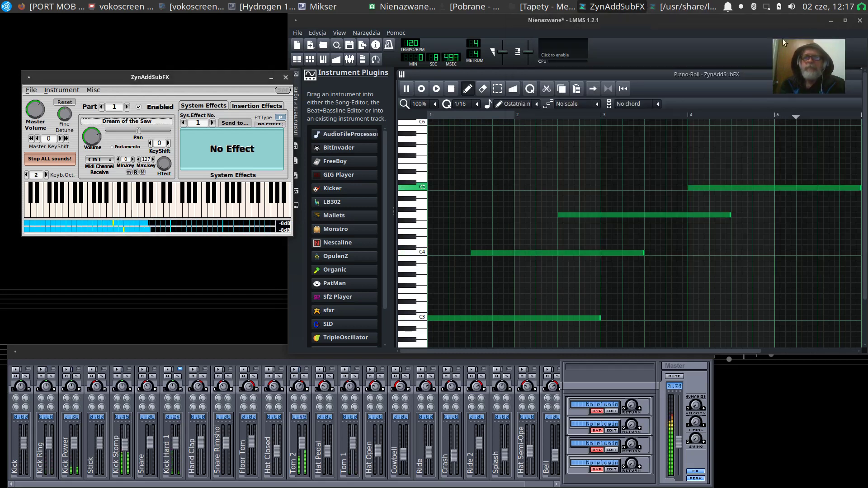
Reposition and widen the LMMS window so the whole piano roll of the ZynAddSubFX pattern fits on screen
drag(601, 19, 395, 19)
drag(659, 166, 819, 166)
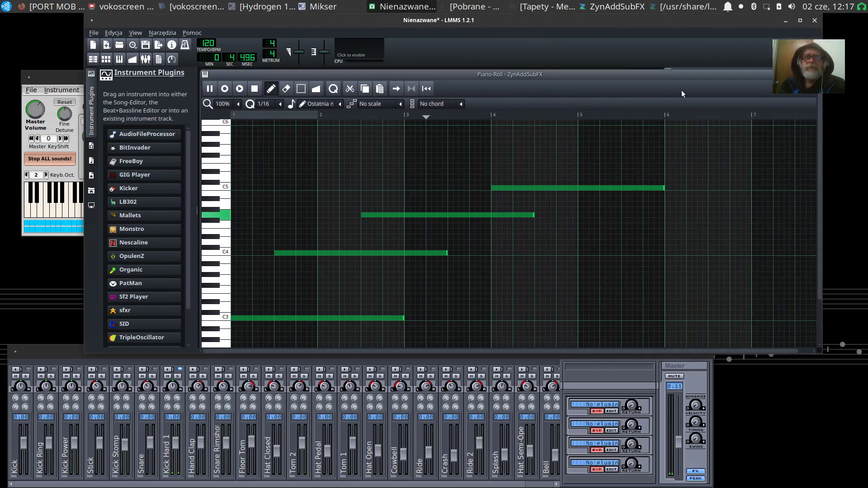
drag(550, 23, 484, 21)
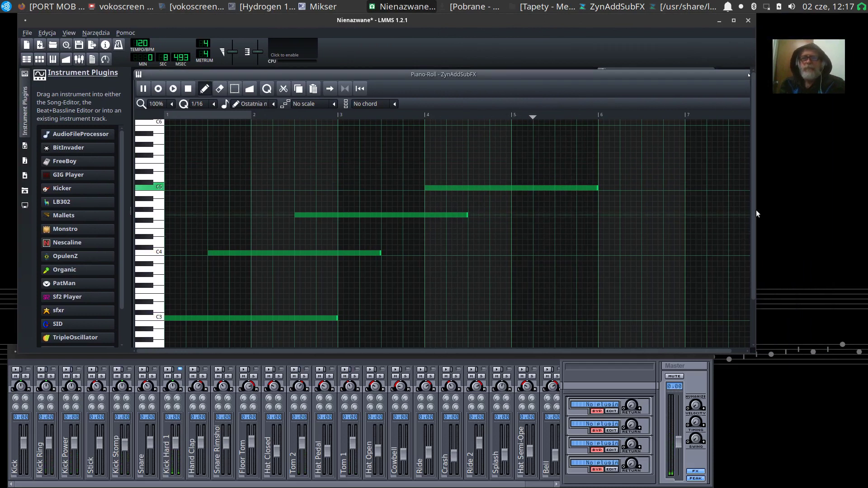
drag(752, 206, 836, 195)
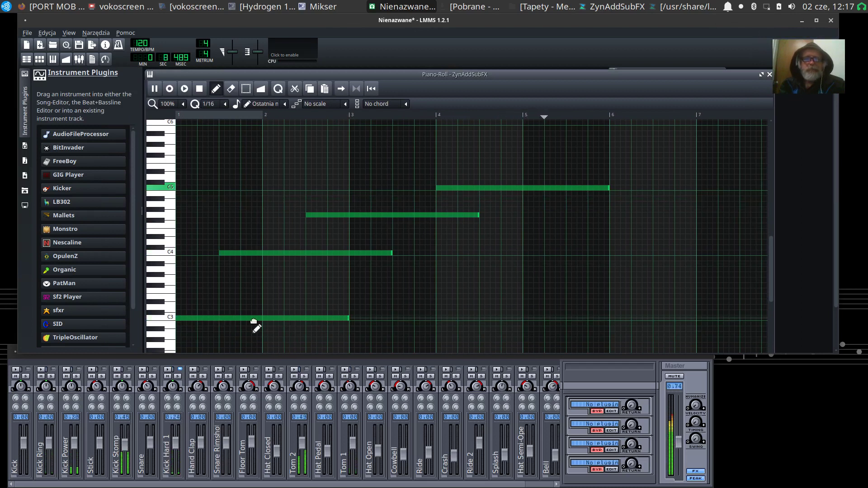
Add a two-bar C3 note starting at bar 5 and a two-bar C4 note starting at bar 6
click(522, 318)
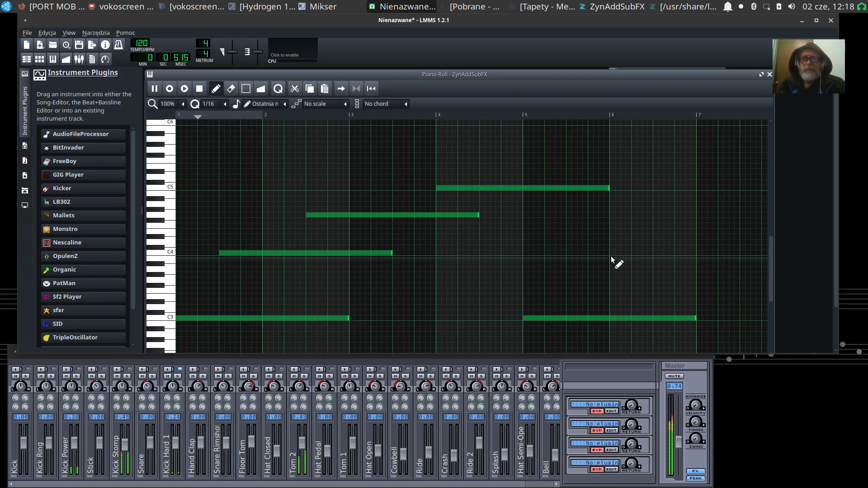
click(614, 258)
drag(631, 266, 630, 262)
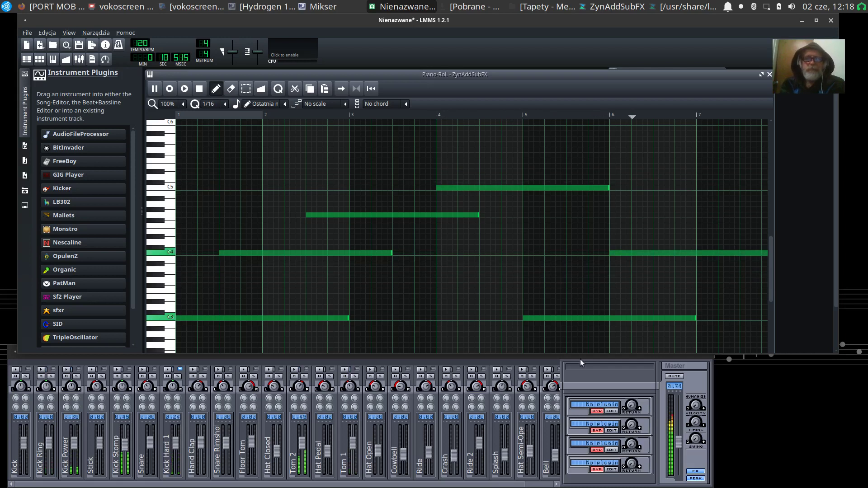
Enlarge the LMMS window and piano roll, and add two-bar notes G4 at bar 7 and C5 at bar 8
drag(755, 351, 759, 408)
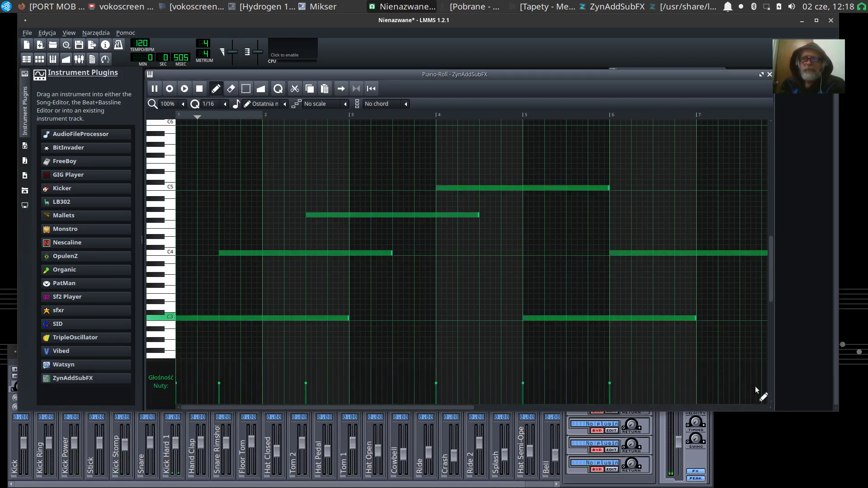
drag(434, 406, 525, 403)
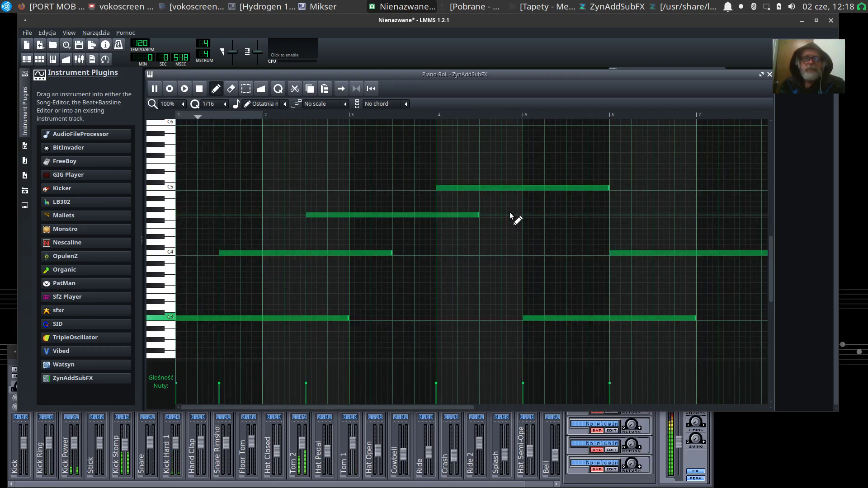
drag(466, 408, 580, 397)
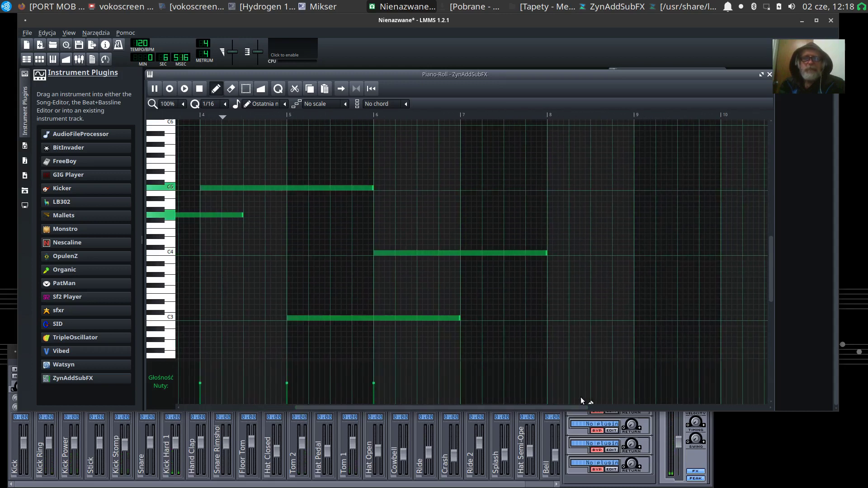
click(463, 215)
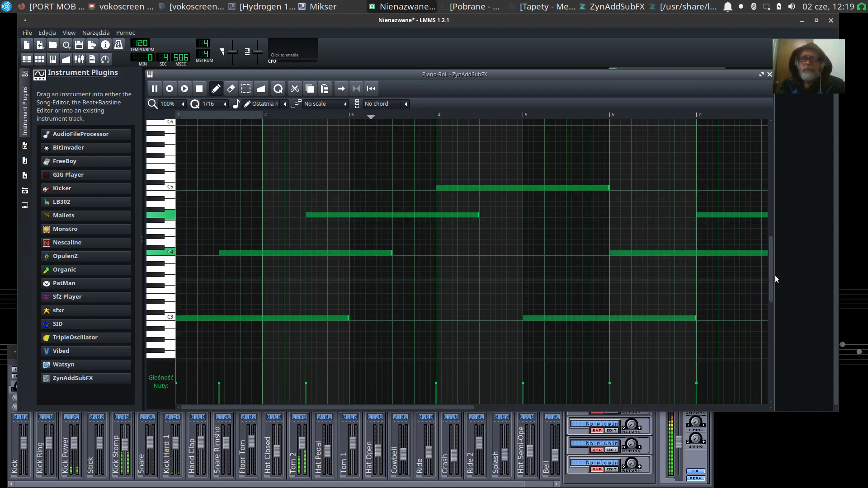
drag(773, 275, 833, 274)
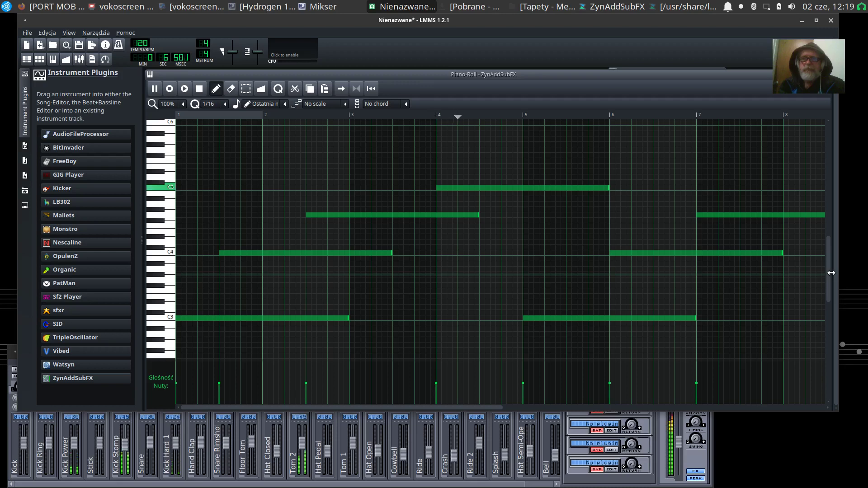
click(783, 187)
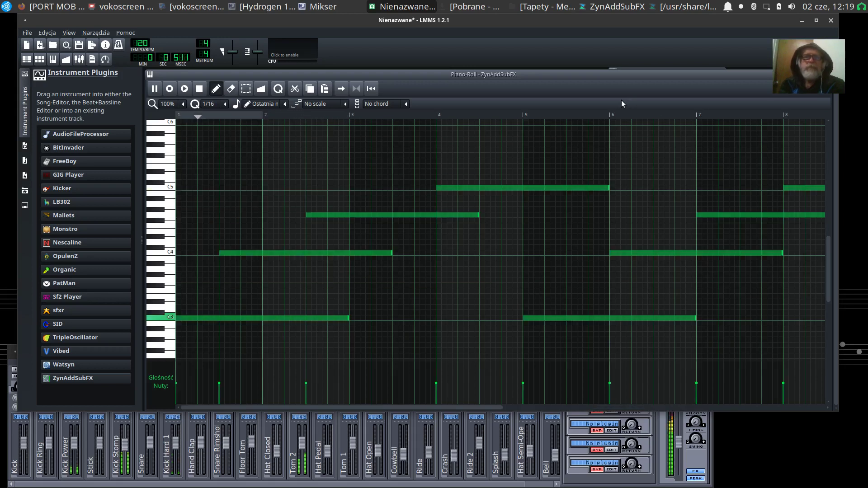
Close the piano roll, widen the Song-Editor and copy the ZynAddSubFX pattern end to end three times, reaching bar 37
drag(584, 77, 552, 131)
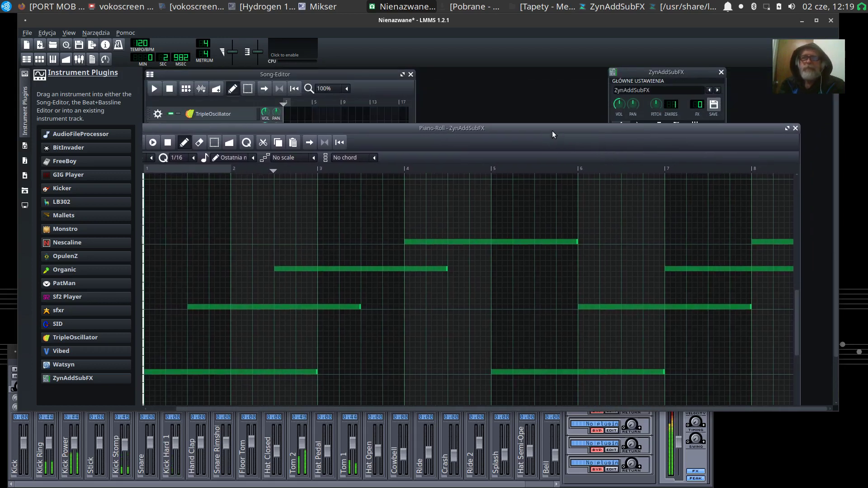
click(793, 129)
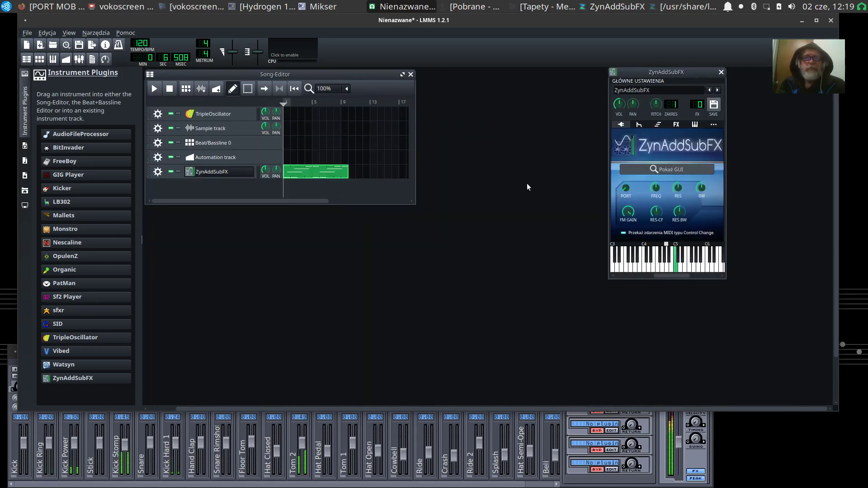
drag(416, 192, 603, 177)
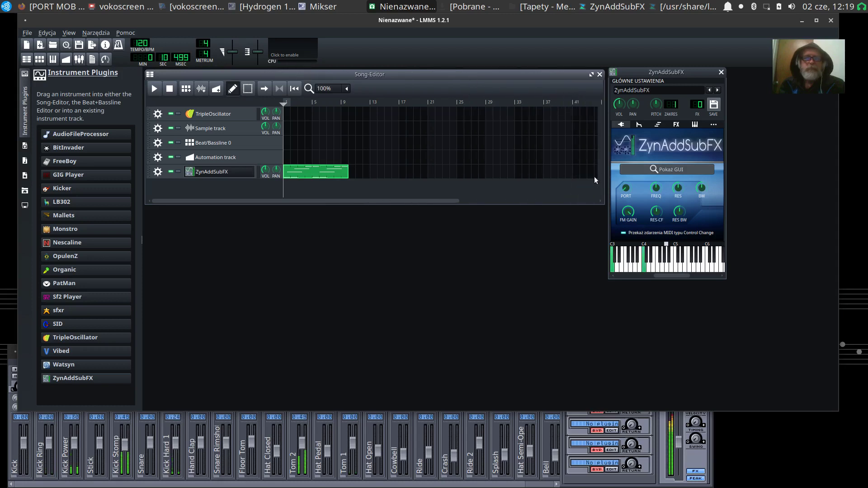
drag(312, 173, 486, 175)
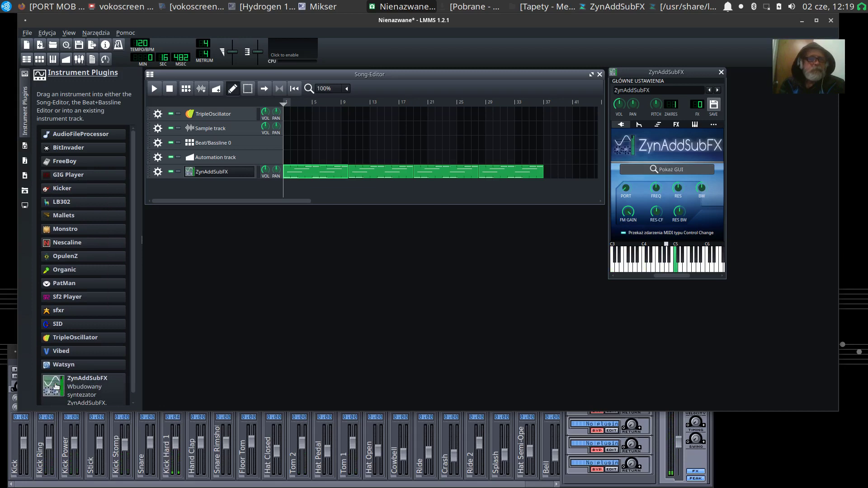
Add a second ZynAddSubFX track, create an empty pattern at bar 1 and move its piano roll down below the track list
drag(56, 386, 323, 333)
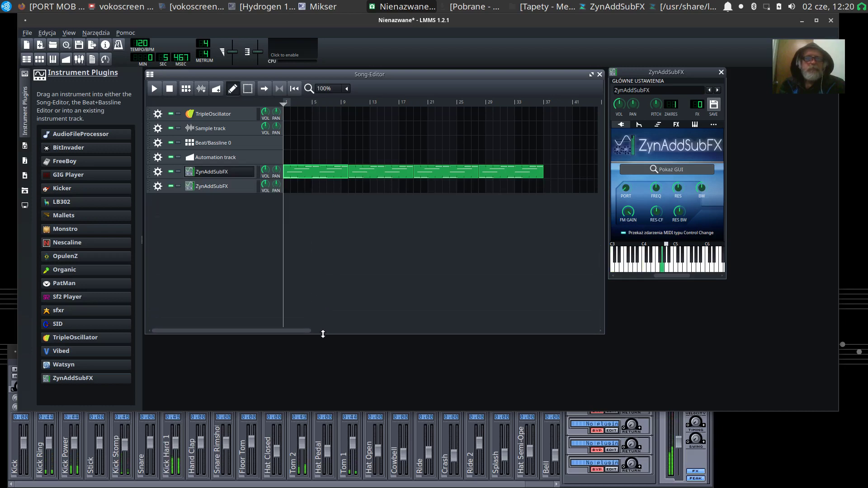
double_click(288, 189)
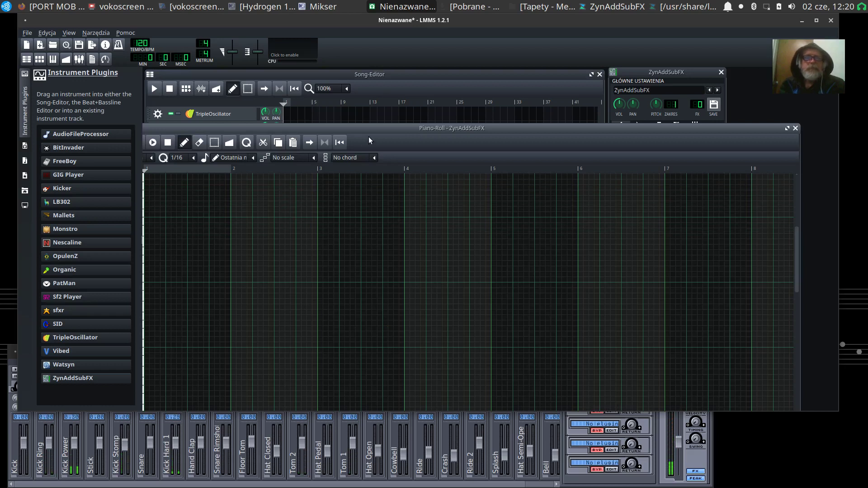
drag(340, 127, 414, 112)
drag(650, 113, 607, 251)
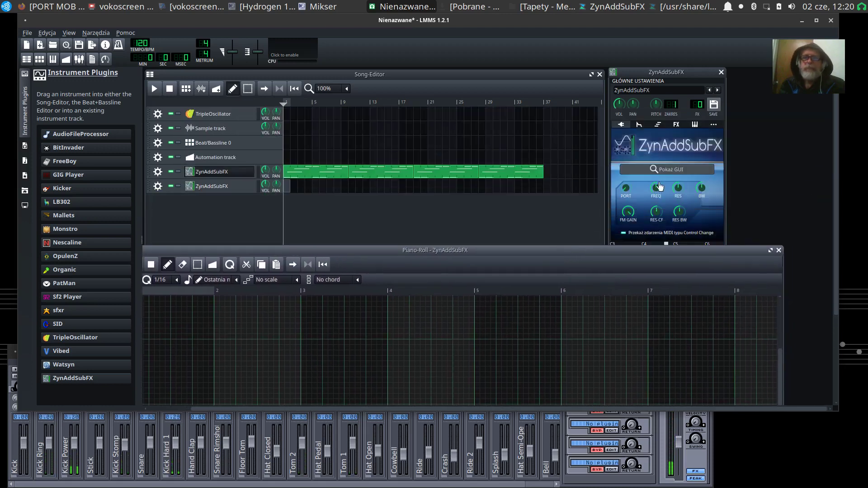
Open the second ZynAddSubFX track's synth interface in Beginner mode and audition its default sound on the on-screen keyboard
click(195, 186)
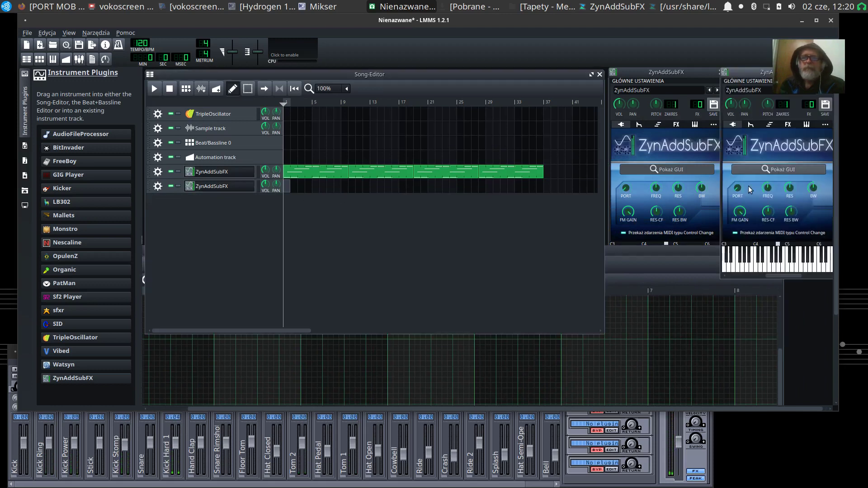
click(762, 170)
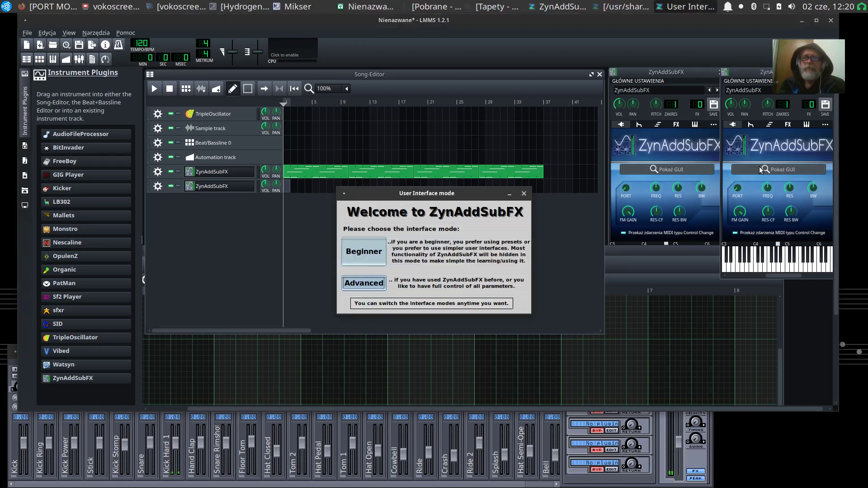
click(364, 251)
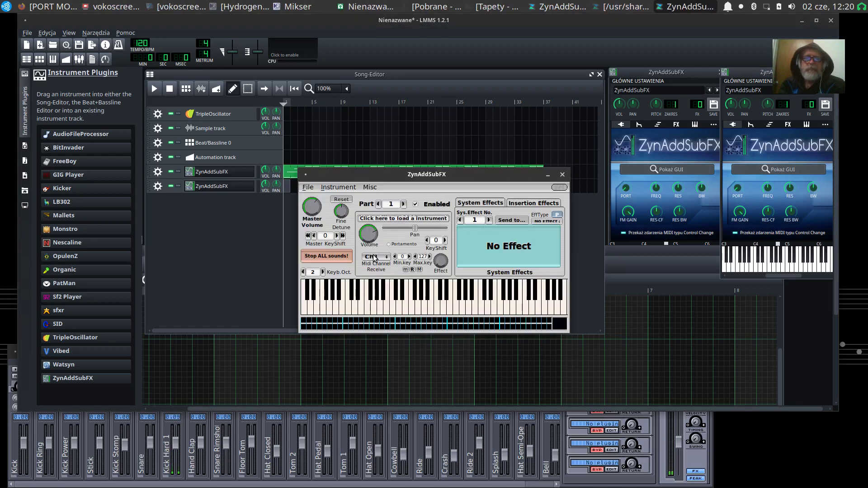
click(387, 309)
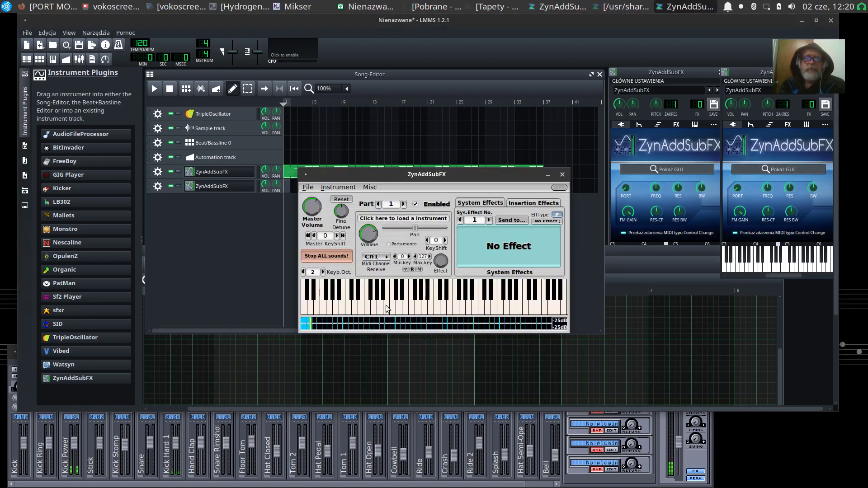
click(387, 309)
click(387, 309)
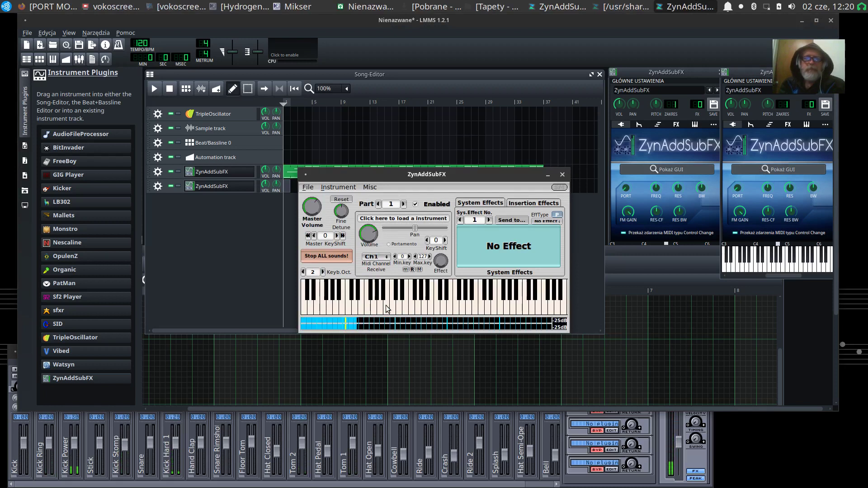
Play repeated notes of the default sound in two neighbouring octaves on the synth's on-screen keyboard
click(387, 309)
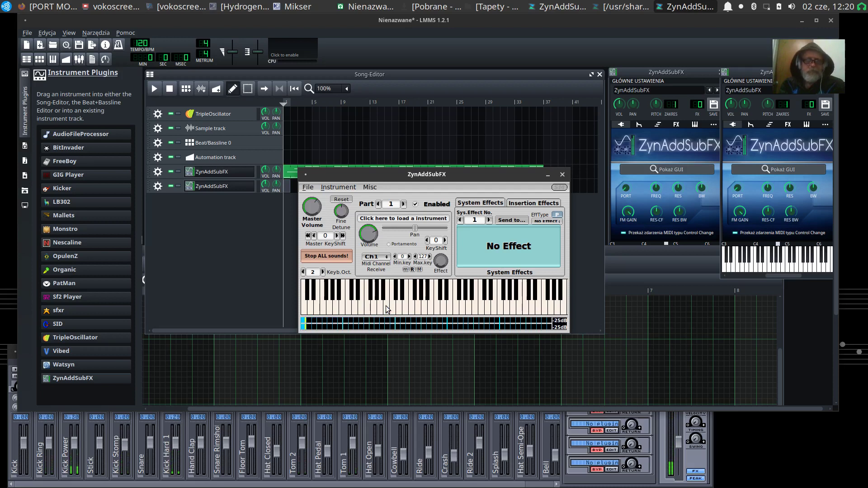
click(387, 309)
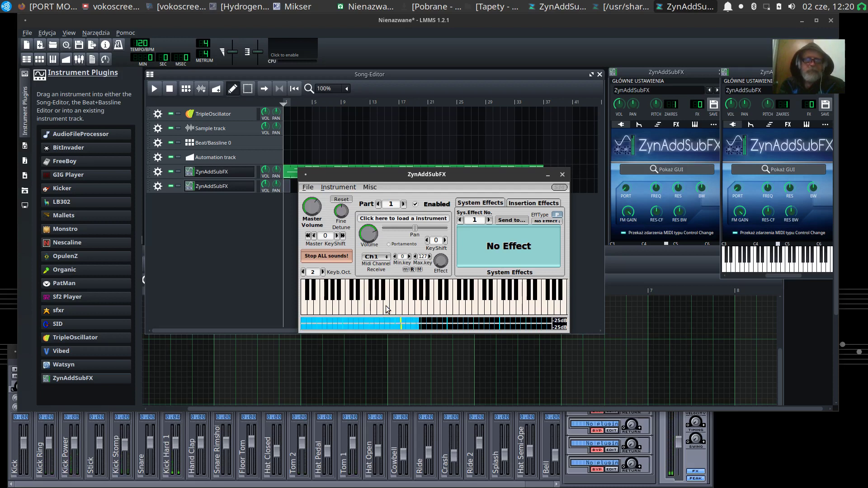
click(387, 309)
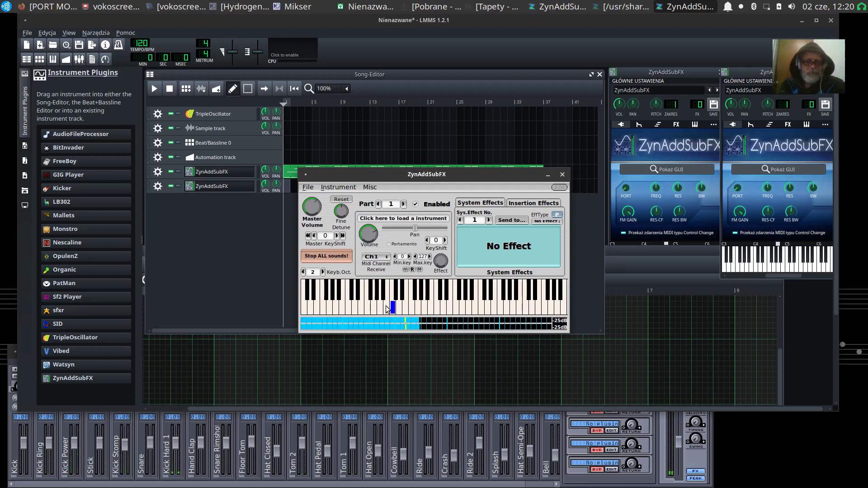
click(387, 309)
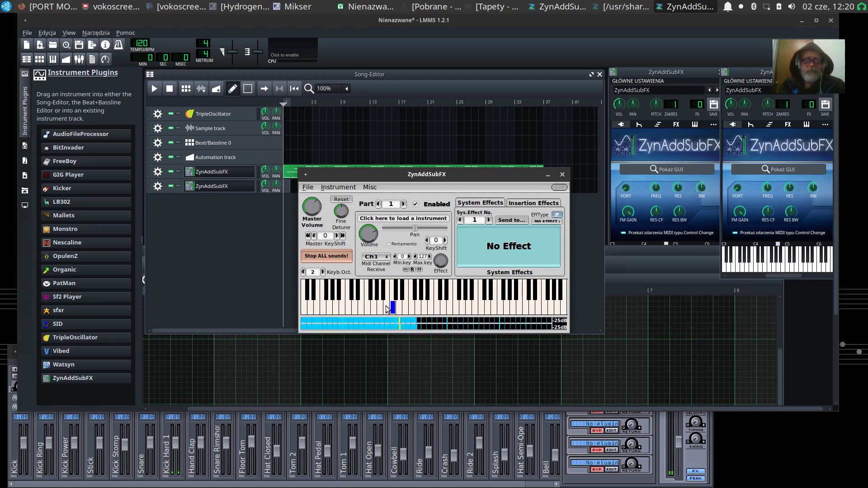
click(387, 309)
click(437, 308)
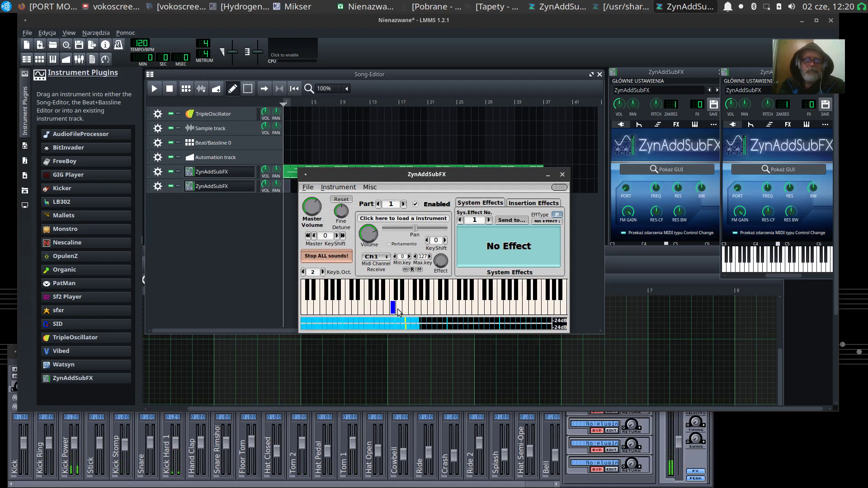
click(437, 310)
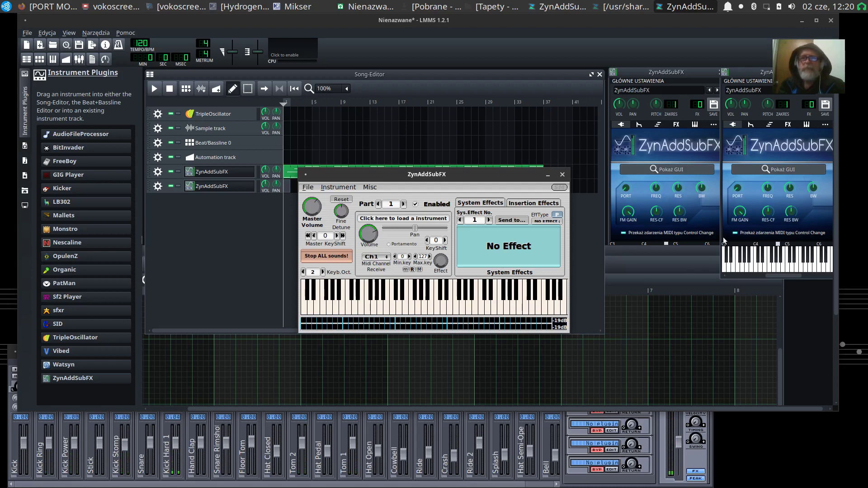
Load the Voice OOH instrument from the Choir and Voice[2] bank into part 1 of the second ZynAddSubFX synth
click(399, 218)
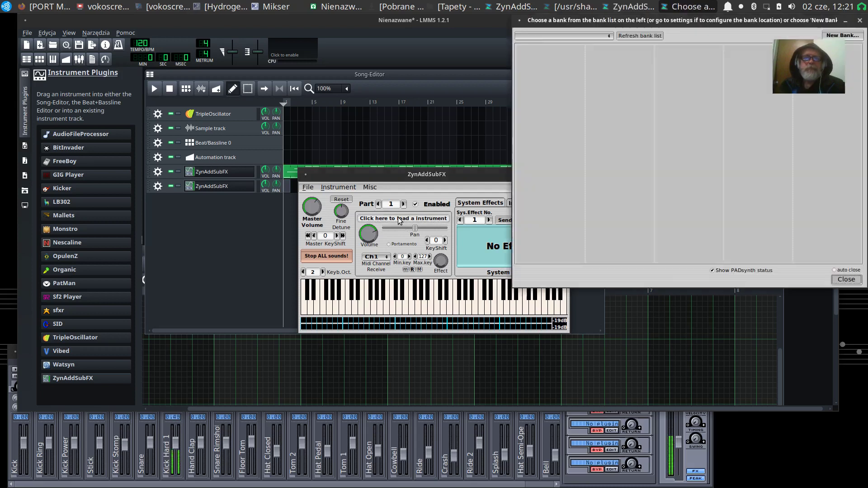
click(607, 36)
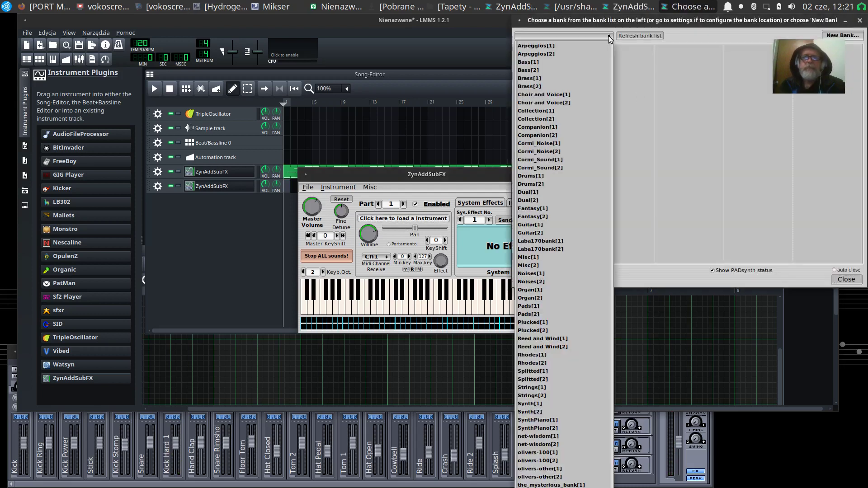
click(563, 103)
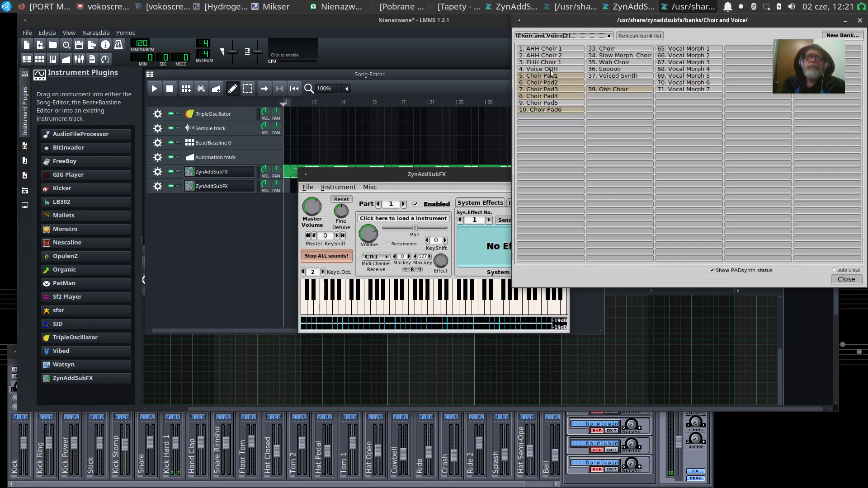
click(548, 69)
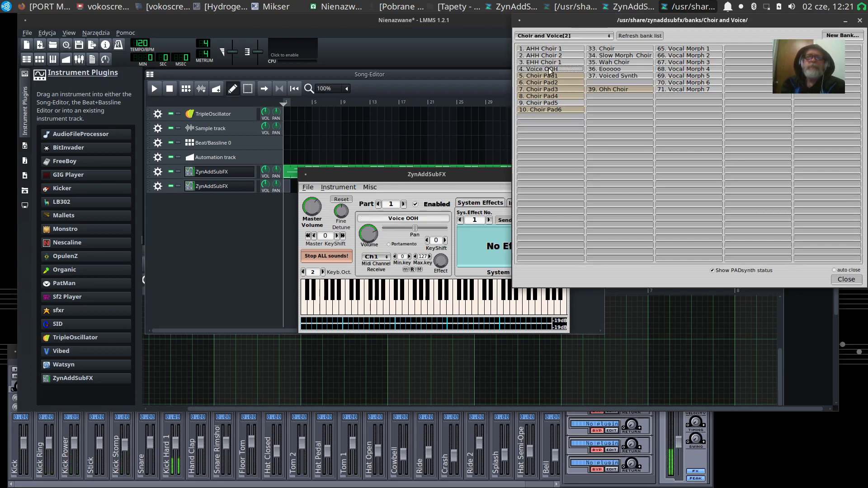
Audition the Voice OOH sound across several octaves on the on-screen keyboard and close the synth window
click(392, 307)
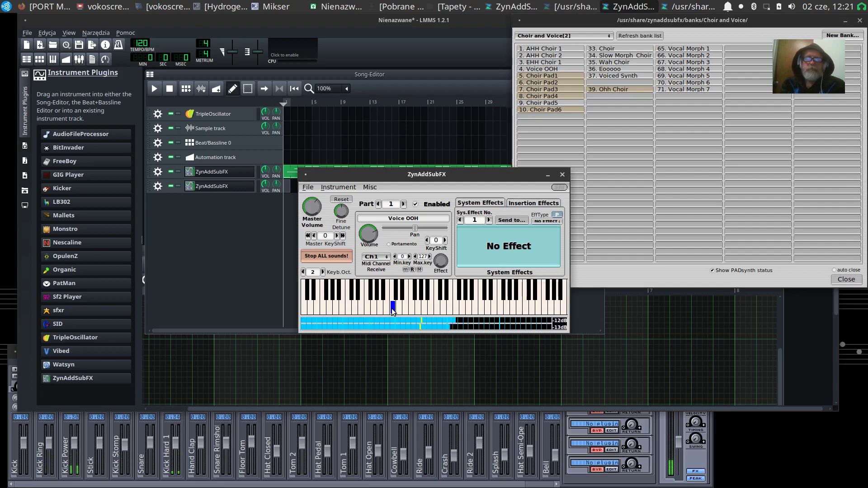
key(q)
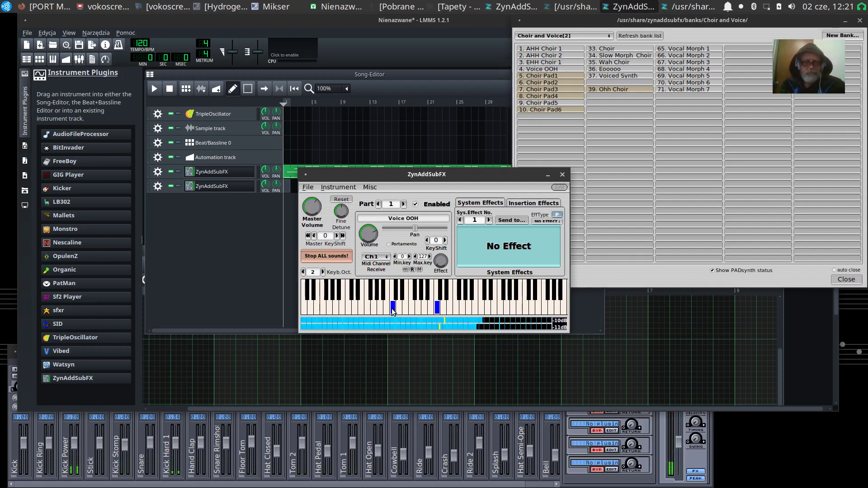
drag(392, 308, 392, 308)
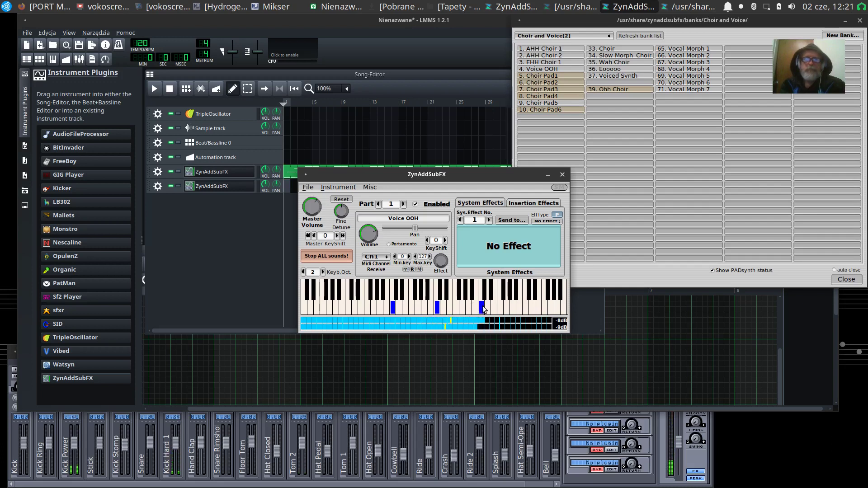
click(482, 306)
click(304, 309)
click(323, 308)
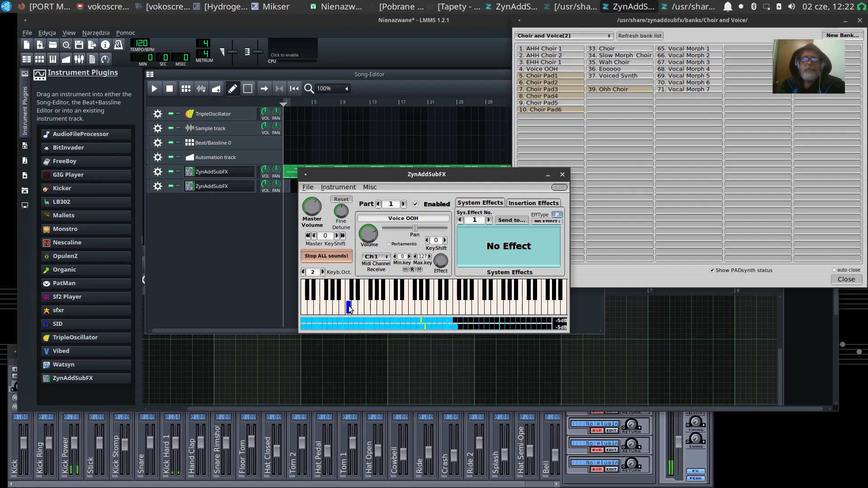
drag(348, 305, 348, 305)
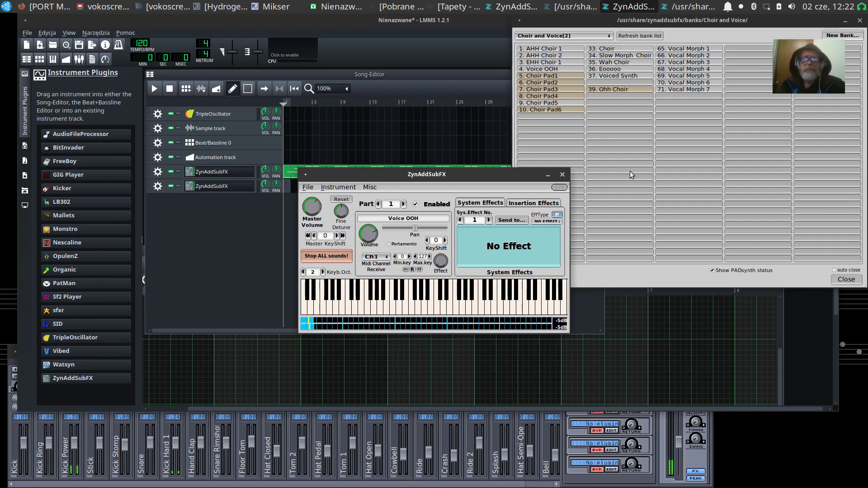
click(562, 174)
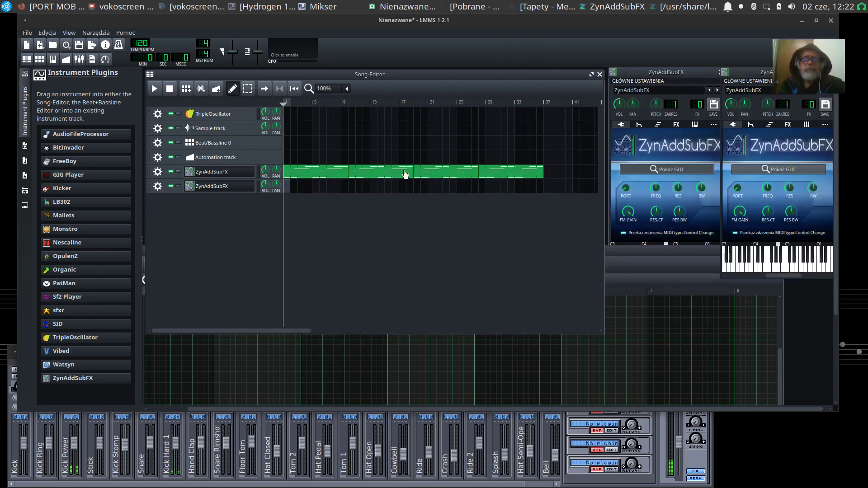
Open the second ZynAddSubFX track's pattern, move its piano roll up into full view and add a two-bar C5 note at bar 1
double_click(289, 188)
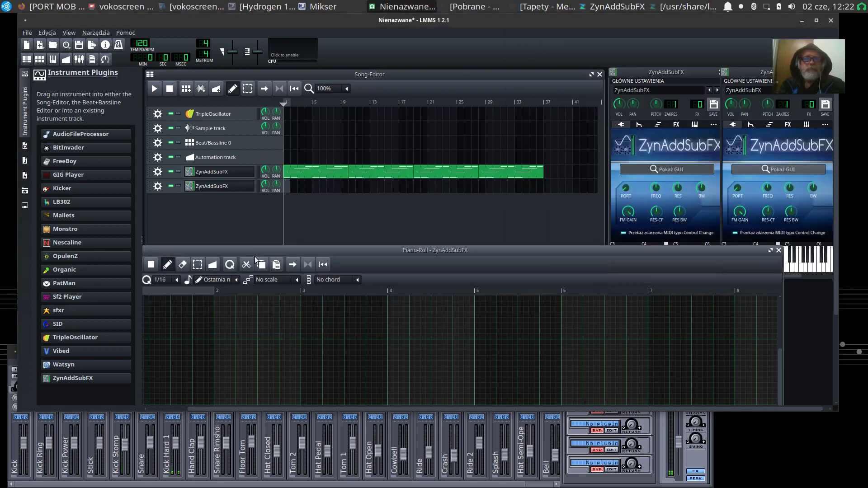
drag(338, 249, 416, 106)
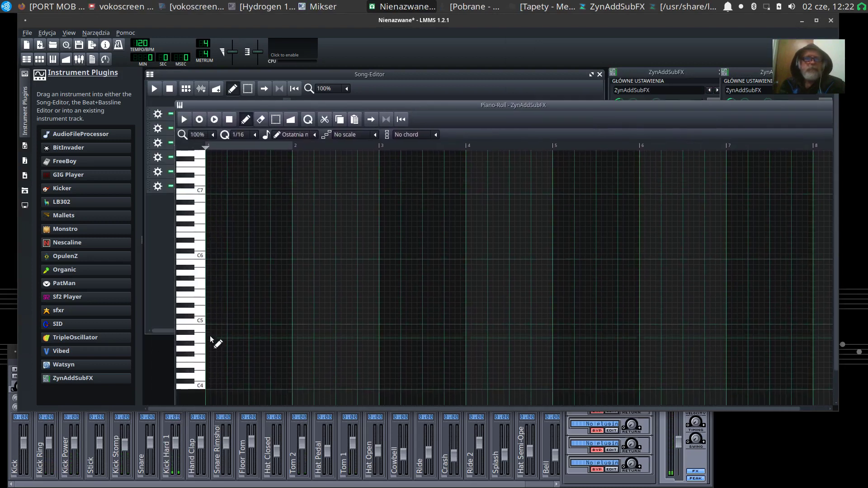
click(193, 322)
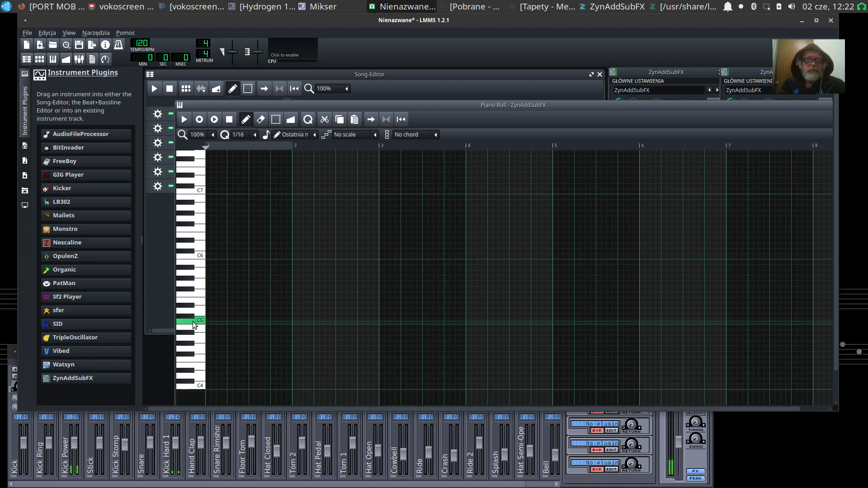
click(212, 323)
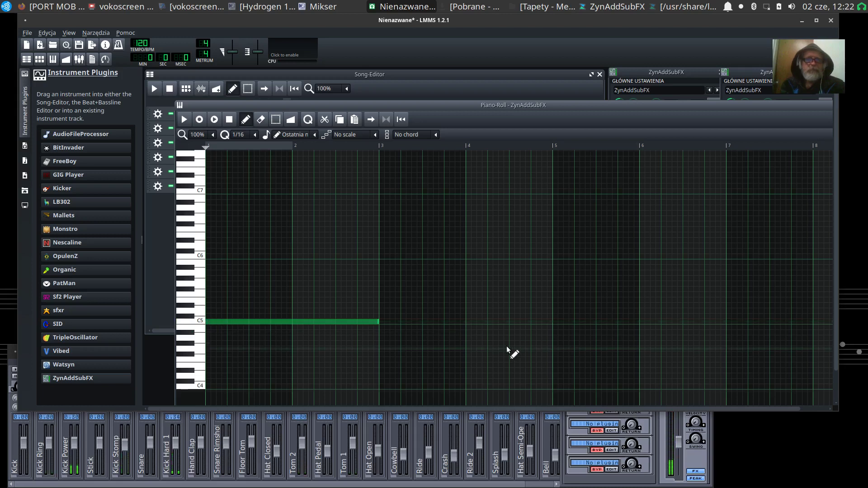
Add two-bar notes C4 at bar 3 and C3 at bar 5 in the piano roll
scroll(507, 348, down, 2)
scroll(506, 348, down, 2)
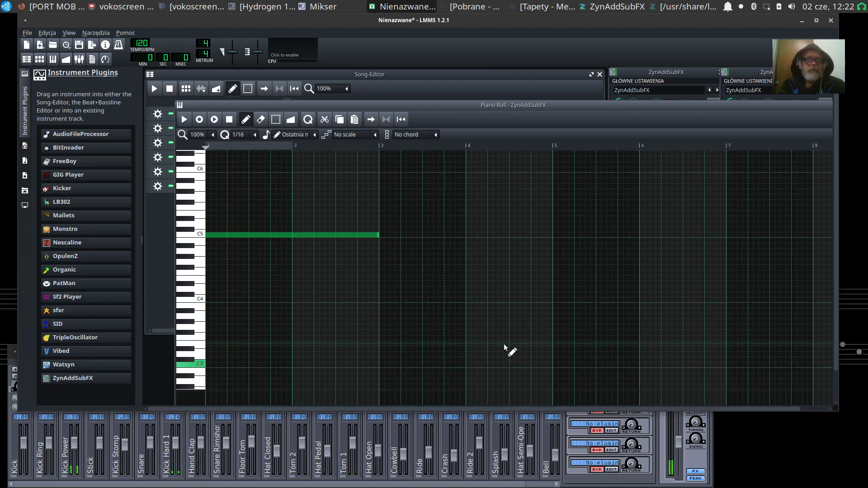
click(380, 300)
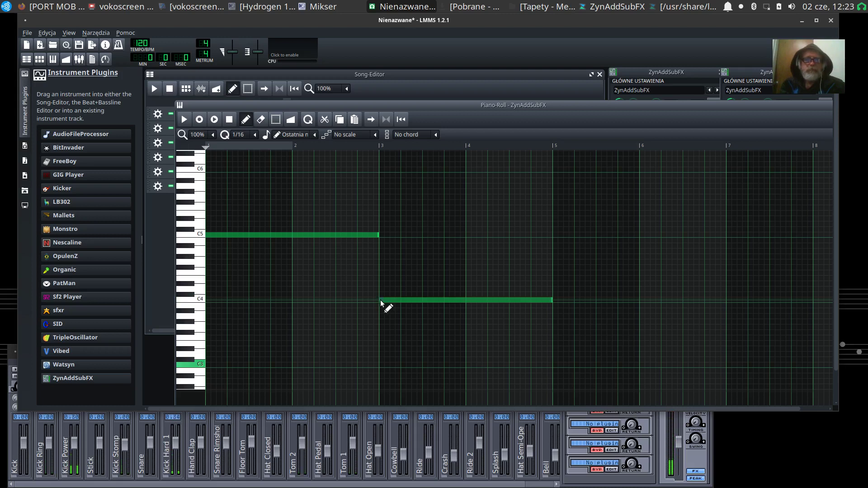
click(556, 365)
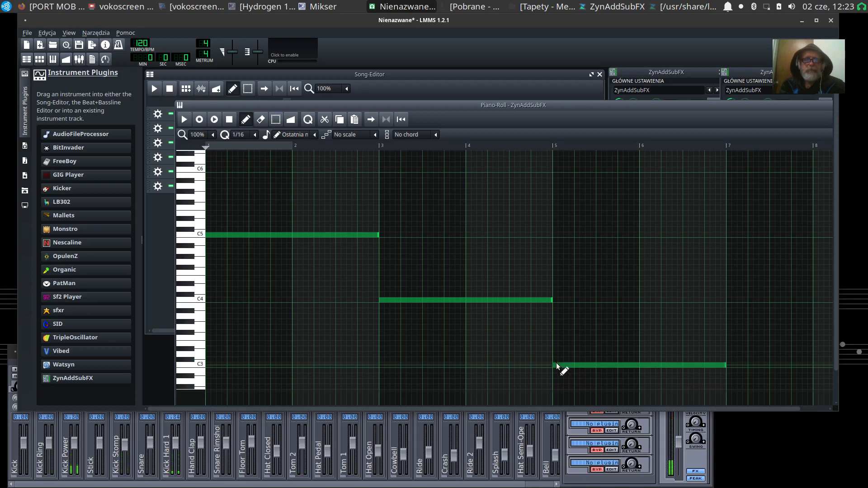
click(556, 364)
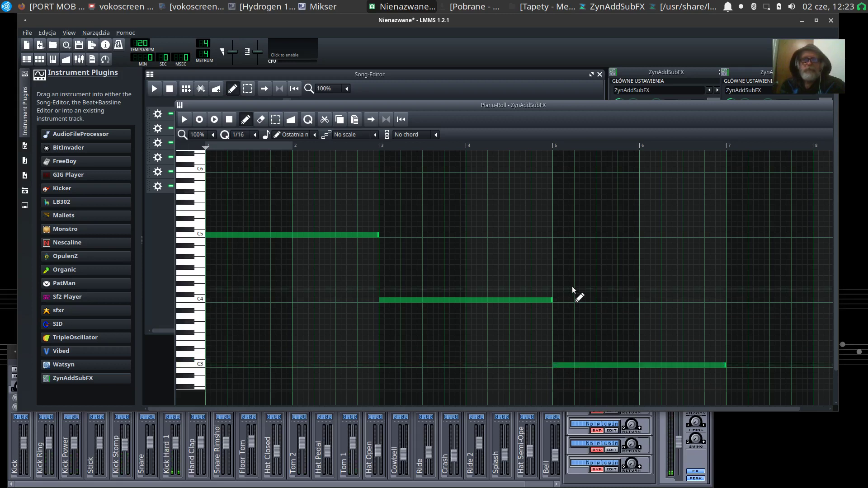
Add a second two-bar note at bar 5, above the C3 note, and shift its pitch to C5
click(554, 240)
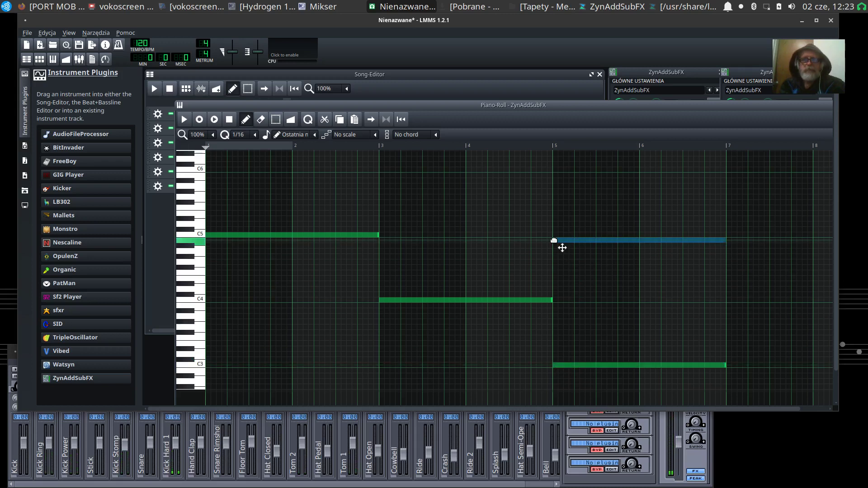
drag(553, 241, 555, 244)
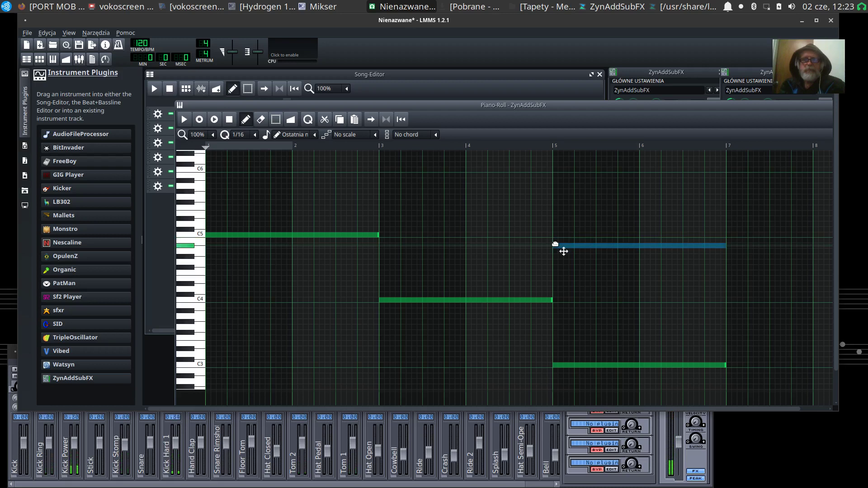
drag(555, 244, 555, 240)
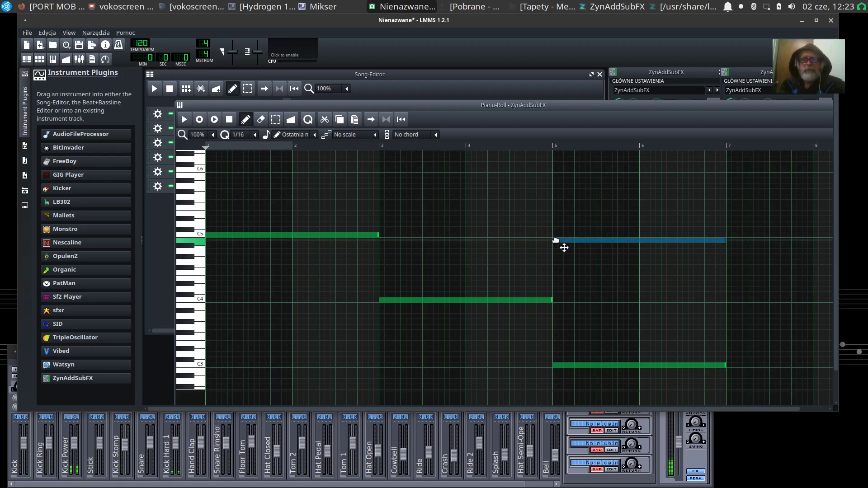
drag(556, 240, 558, 244)
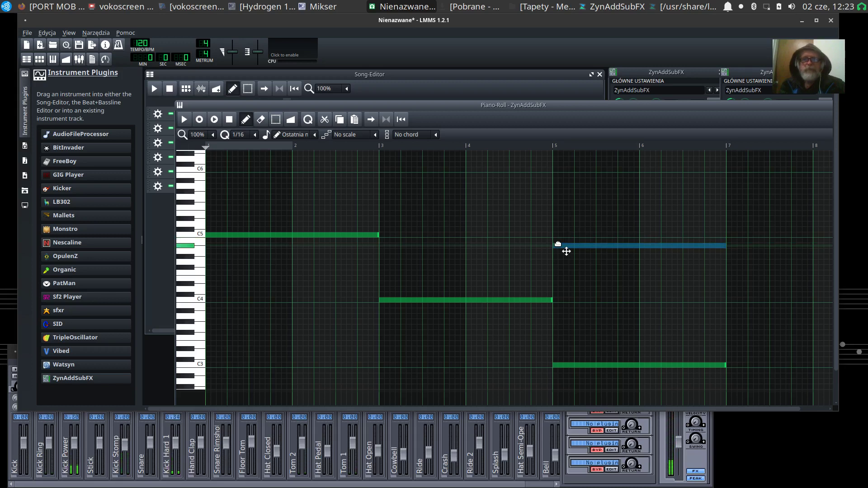
drag(558, 244, 560, 237)
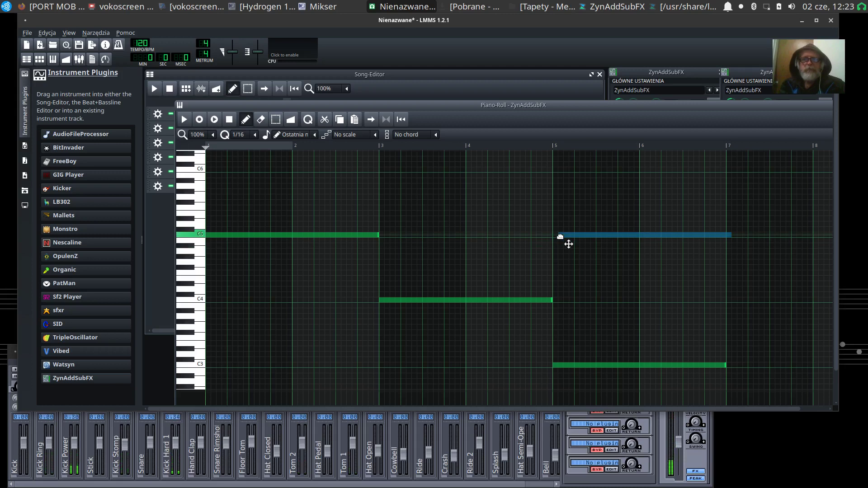
drag(560, 237, 556, 237)
drag(556, 236, 557, 237)
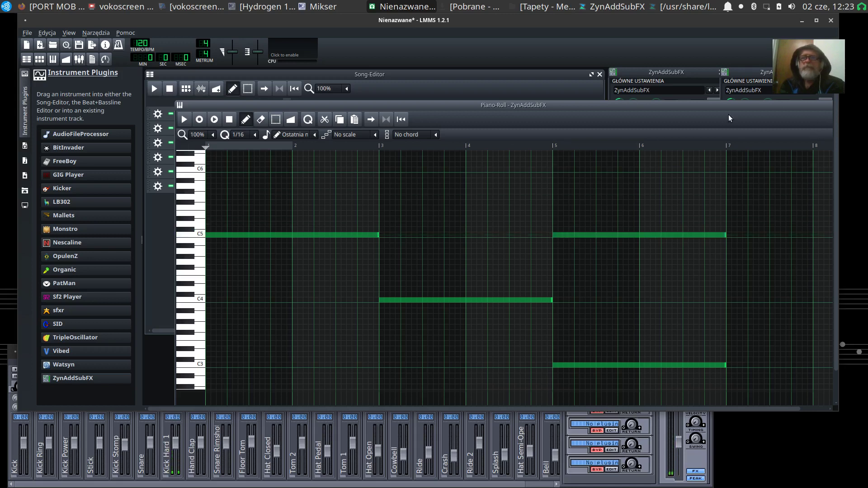
Play the pattern in the piano roll and add a two-bar C3 note at bar 1 beneath the C5 note
click(183, 119)
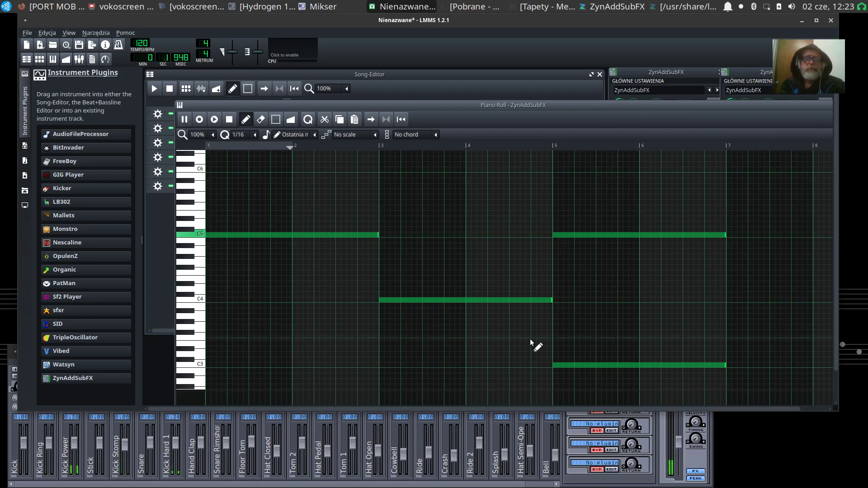
click(211, 365)
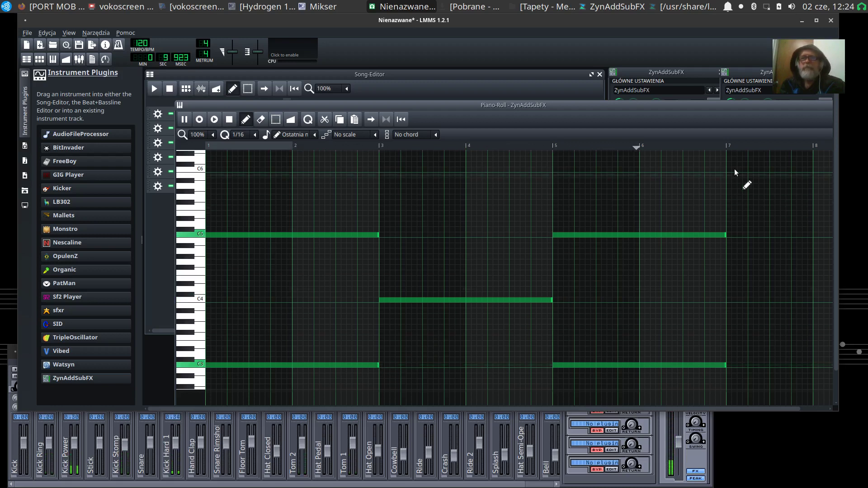
Close the piano roll and copy the second ZynAddSubFX pattern end to end five times, reaching bar 37
drag(577, 107, 529, 168)
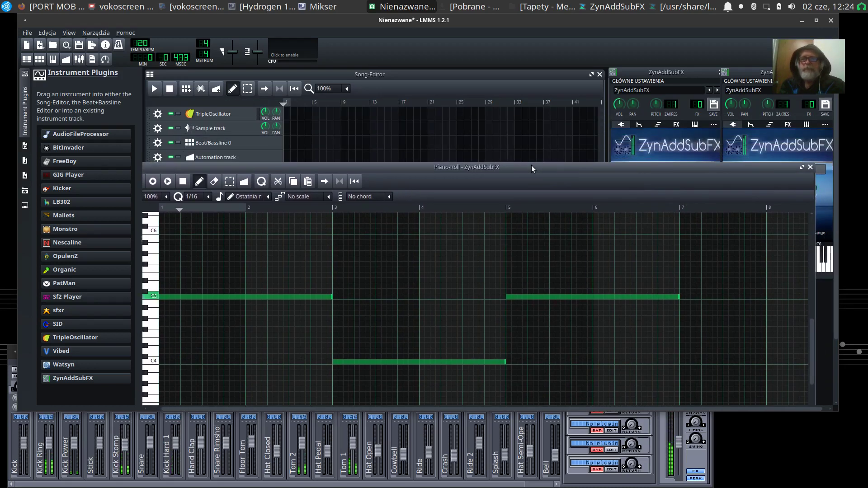
click(809, 168)
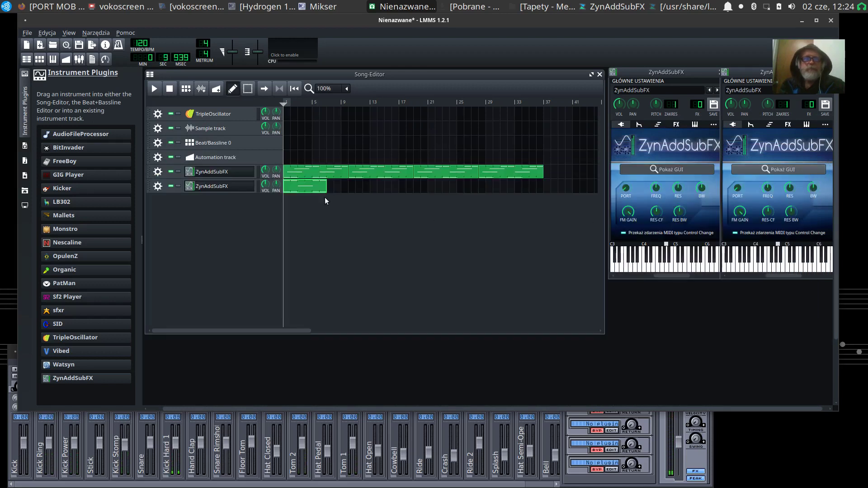
drag(303, 188, 504, 186)
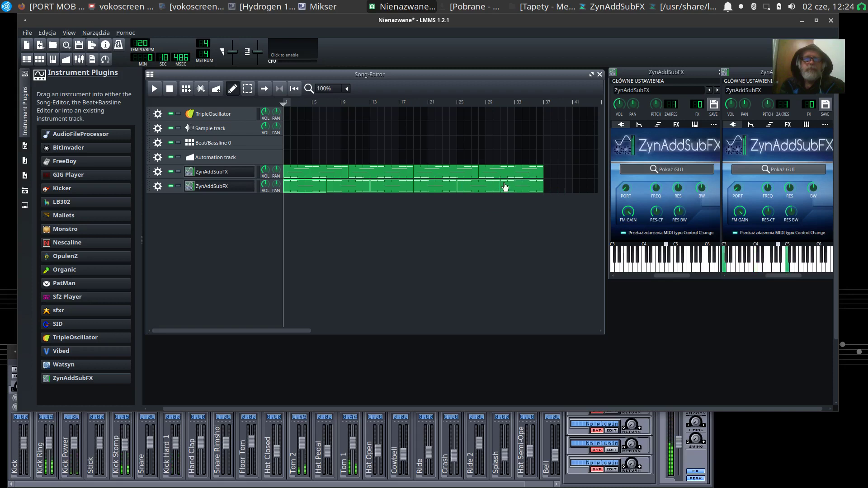
Stop the song and play the full arrangement with both ZynAddSubFX tracks from bar 1
click(169, 89)
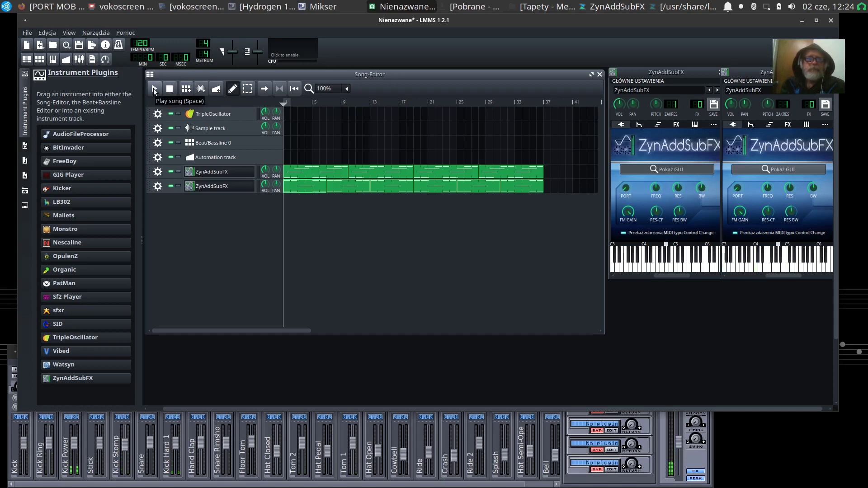
click(153, 88)
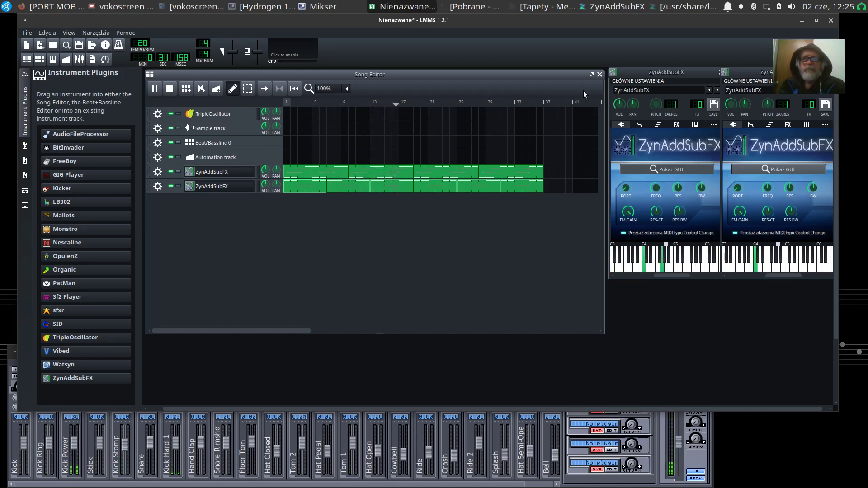
Minimize the LMMS, ZynAddSubFX and Hydrogen mixer windows to clear the desktop while the song plays
click(802, 21)
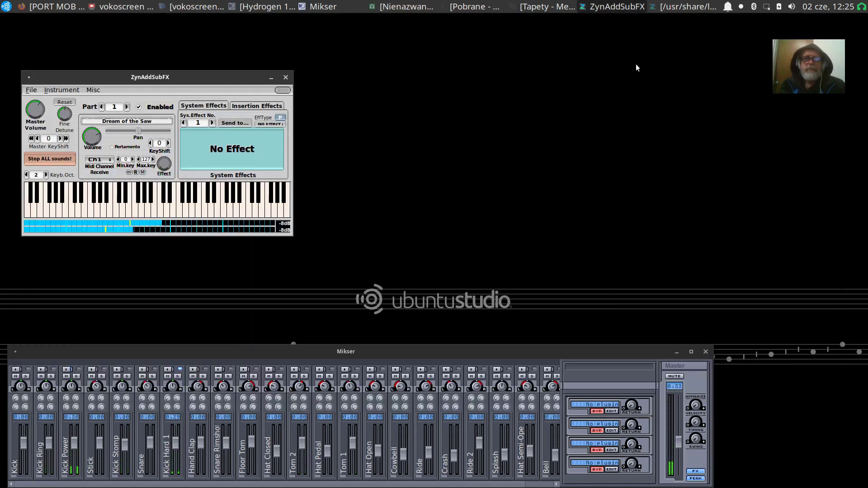
click(271, 76)
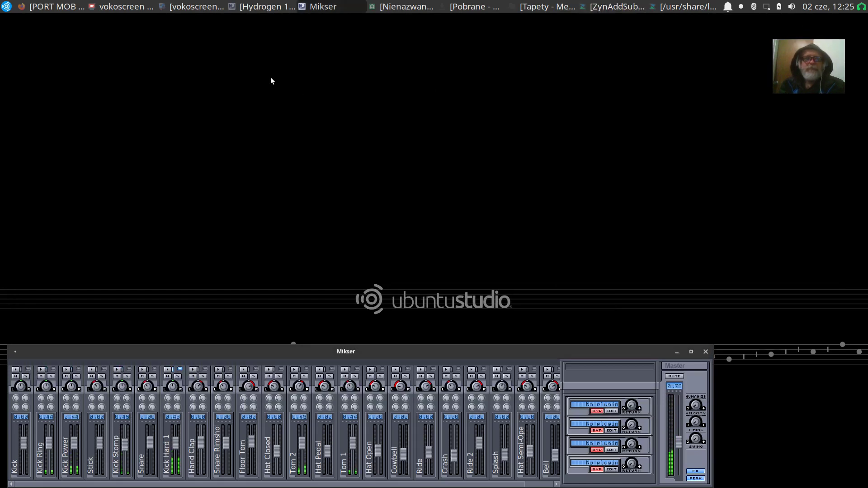
click(677, 351)
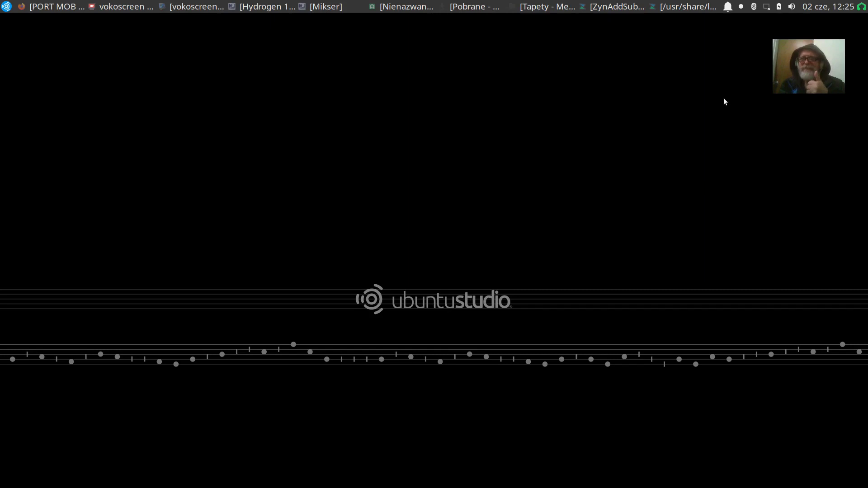
right_click(740, 7)
click(740, 7)
right_click(740, 7)
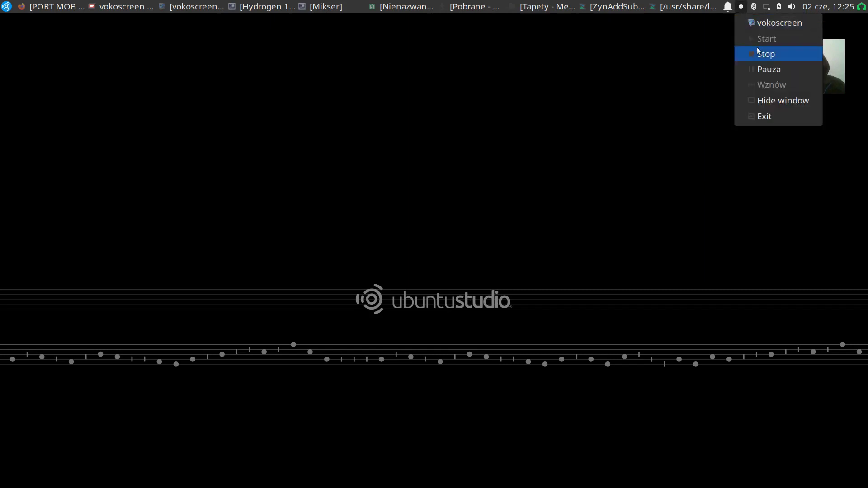